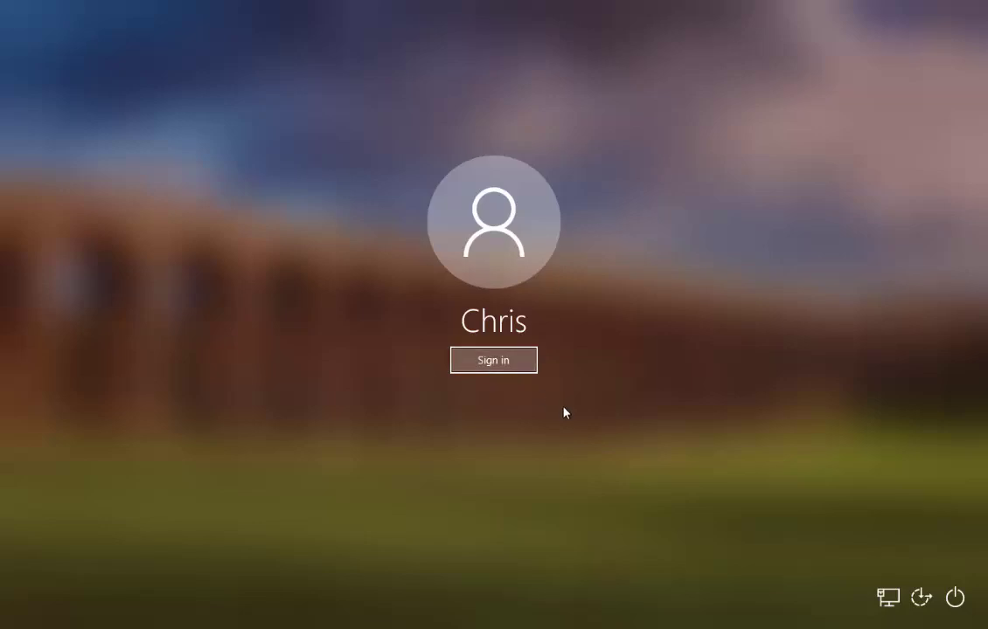
Sign in to Windows and launch the Registry Editor with the regedit command, allowing it to make changes to the device
click(500, 368)
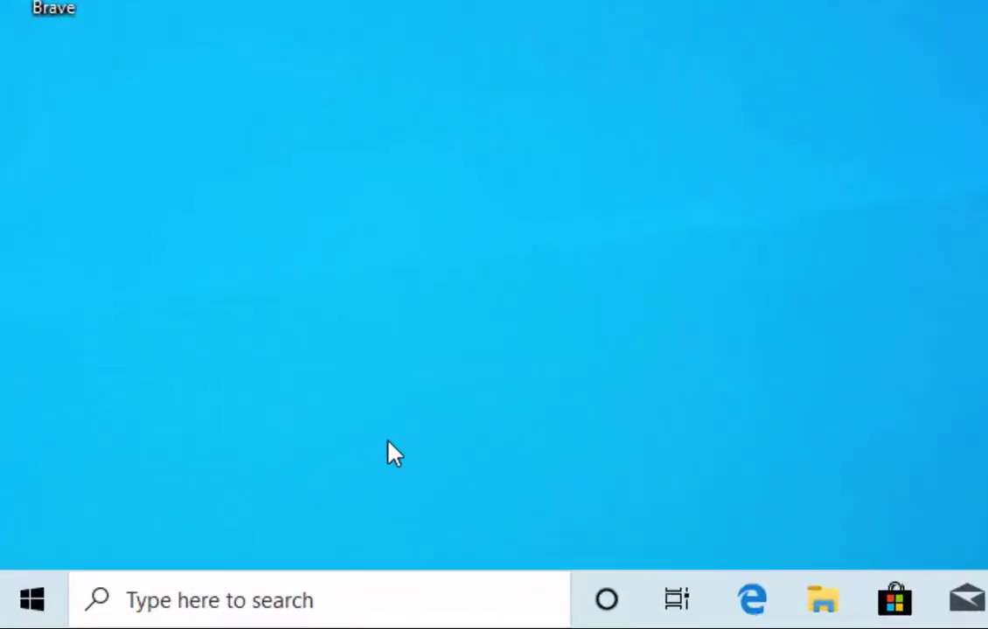
key(super+r)
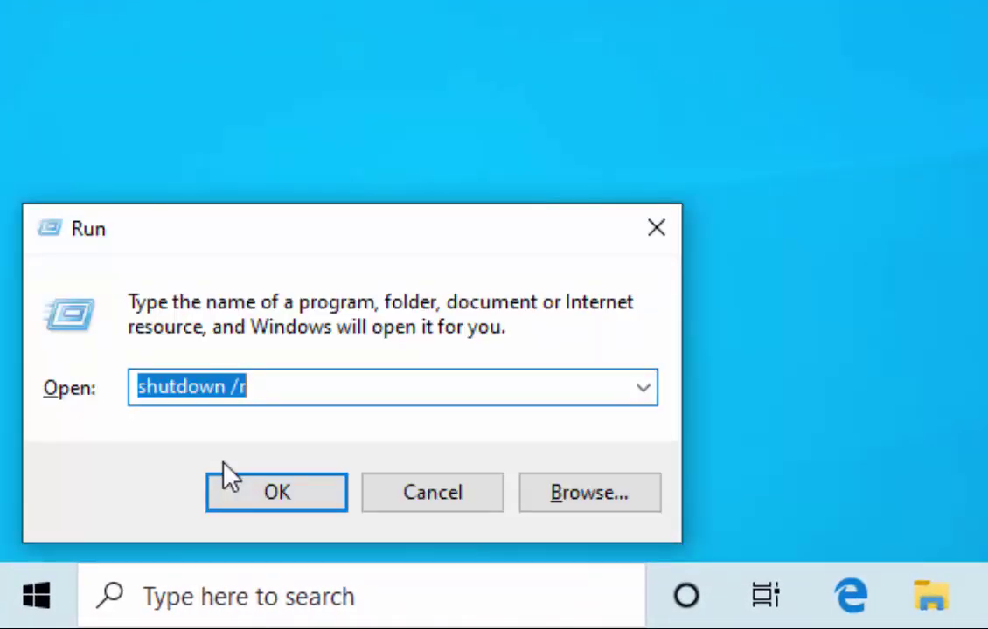
key(BackSpace)
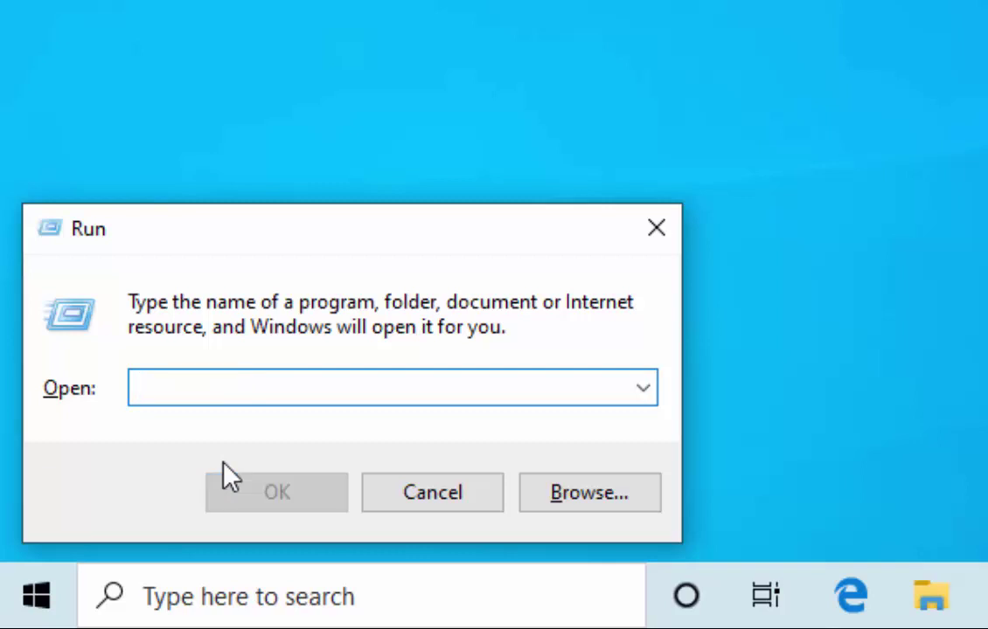
text(regedit)
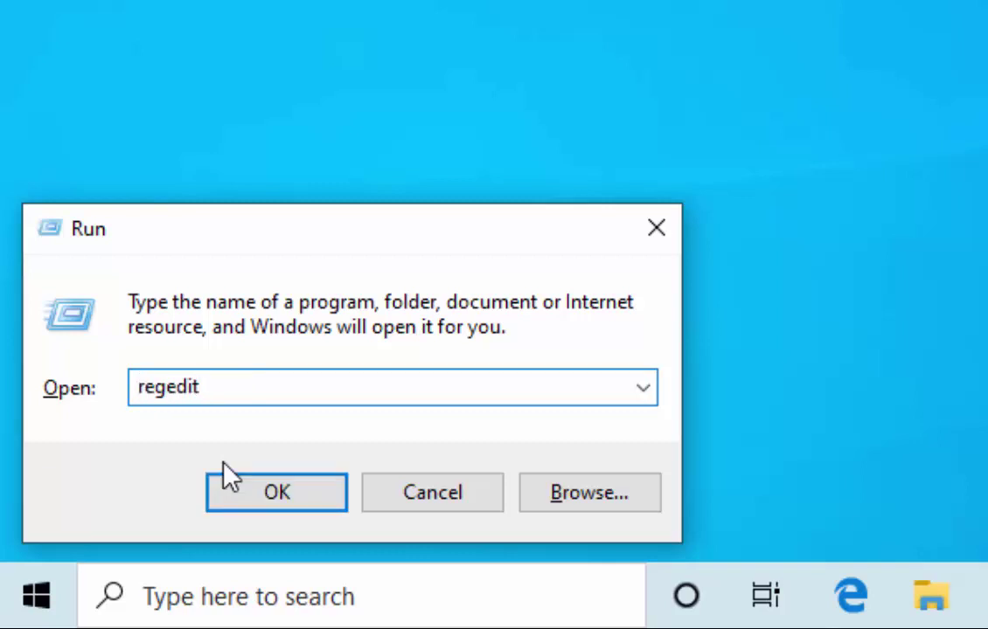
key(Return)
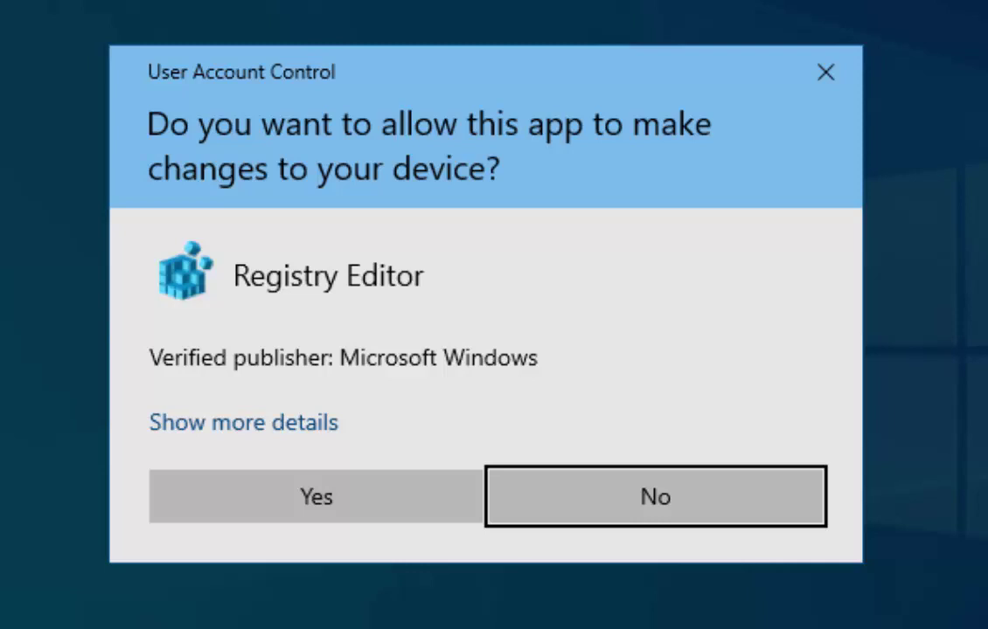
click(375, 504)
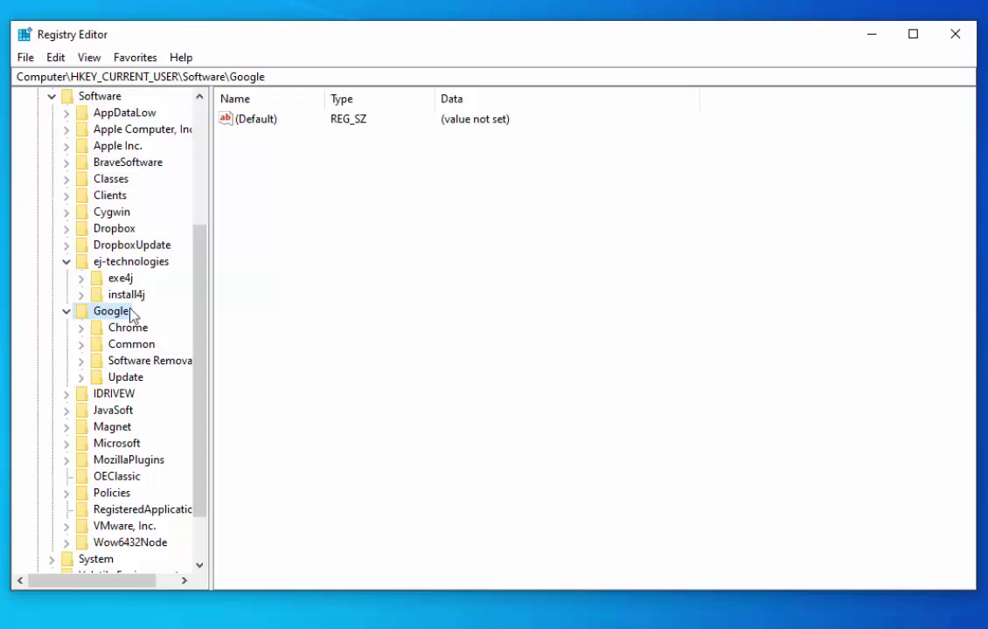
Collapse the HKEY_CURRENT_USER branch in the registry tree and expand HKEY_LOCAL_MACHINE down to its SOFTWARE subkeys
key(Home)
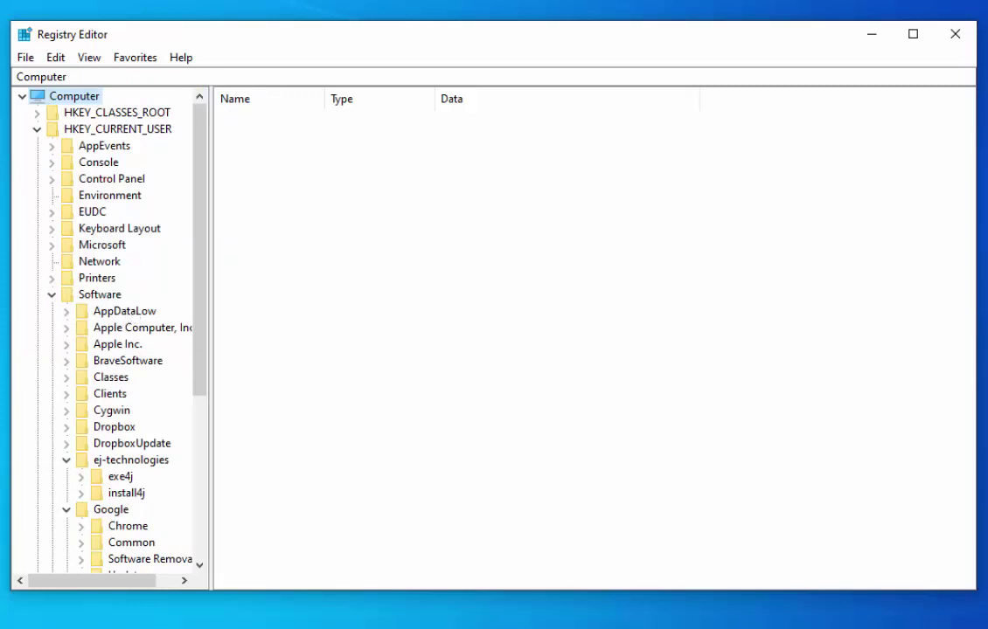
click(37, 130)
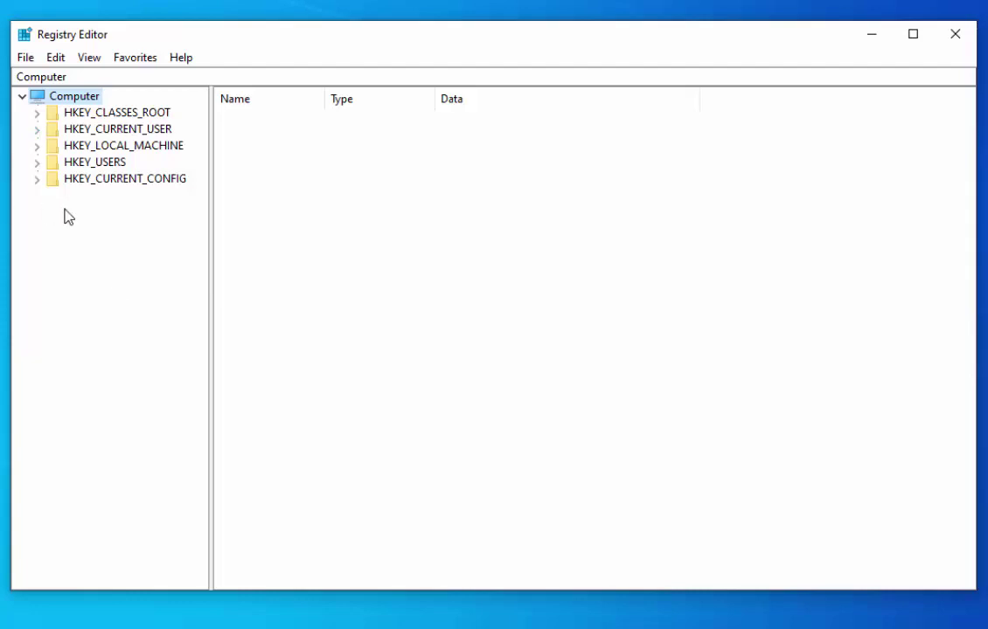
click(39, 149)
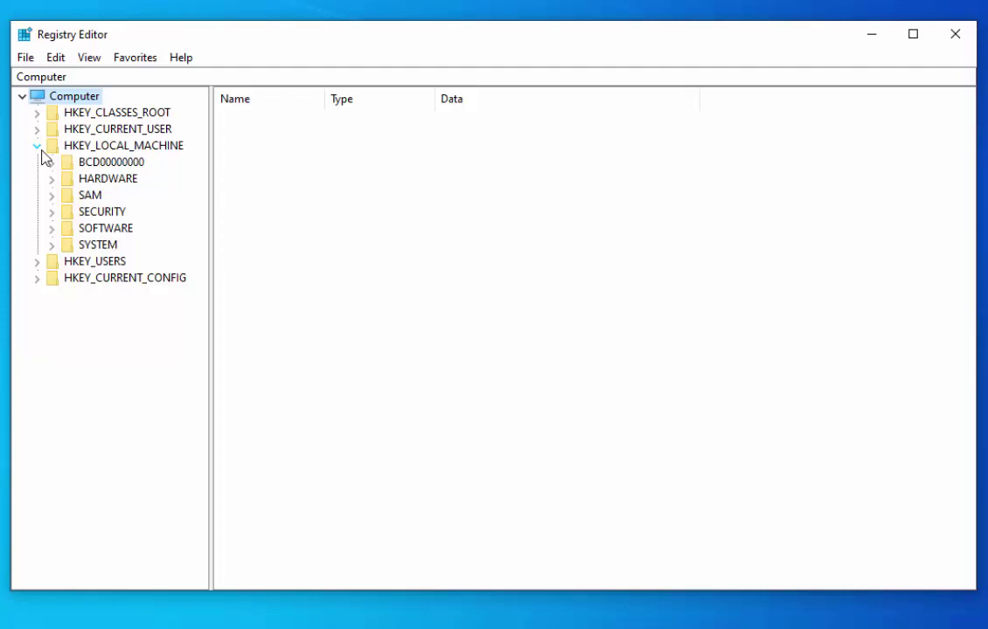
click(53, 229)
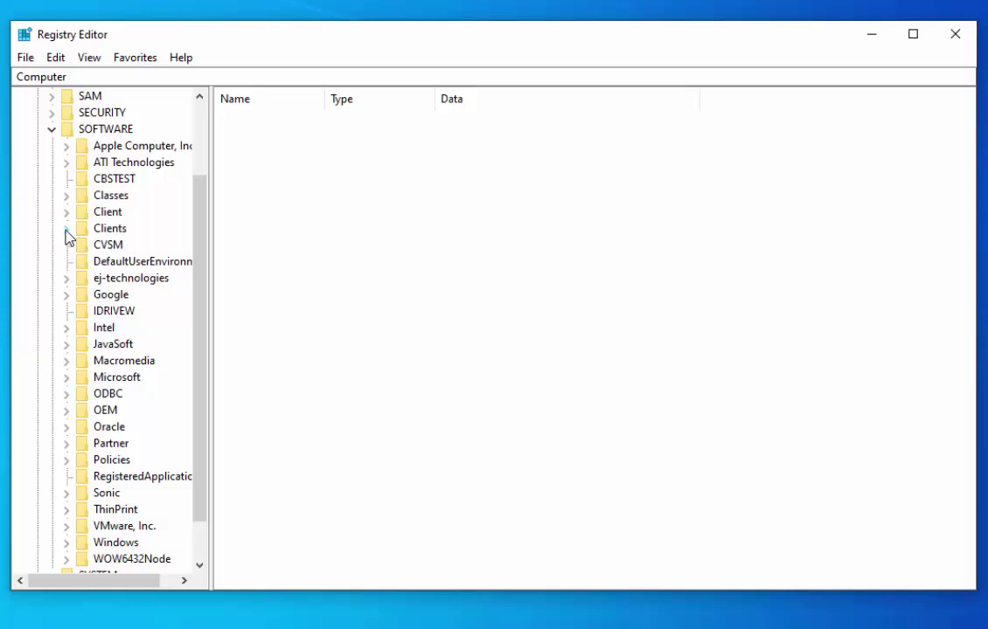
Navigate within SOFTWARE to the Policies\Microsoft\Windows\System key and show its values
scroll(66, 236, down, 1)
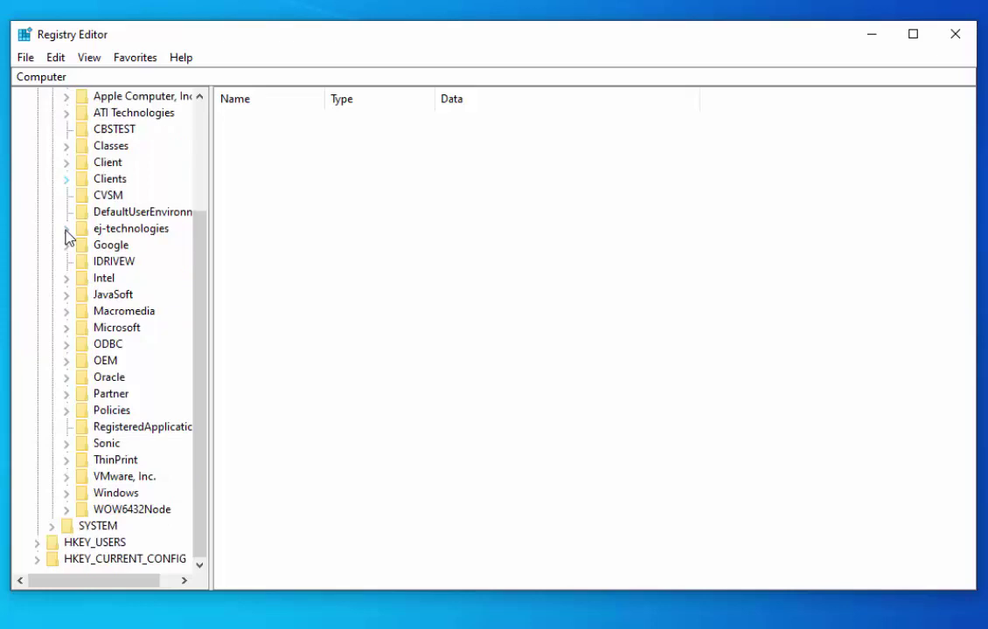
click(68, 411)
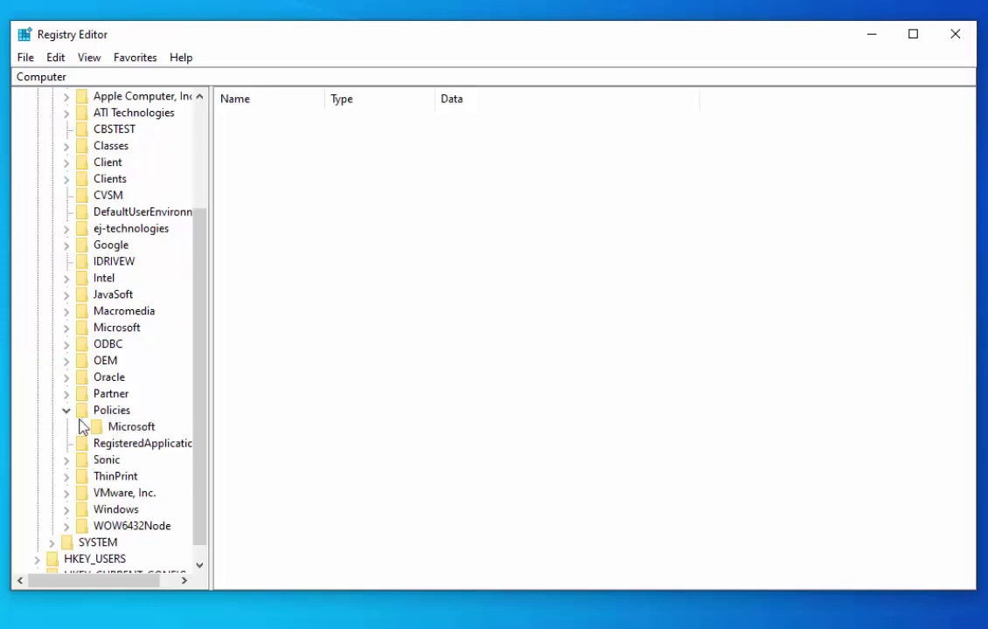
click(82, 427)
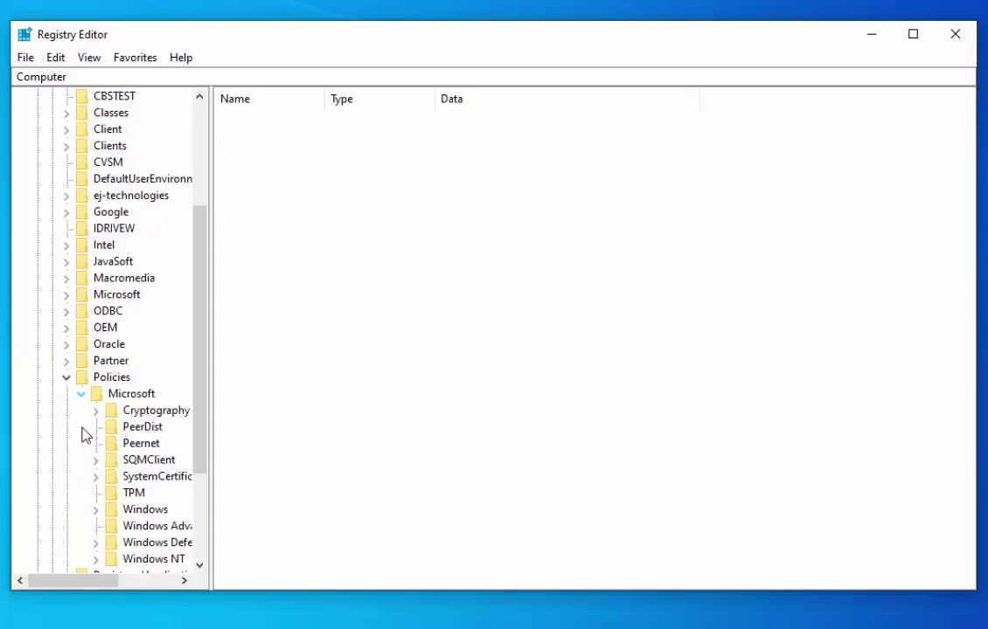
scroll(84, 435, down, 3)
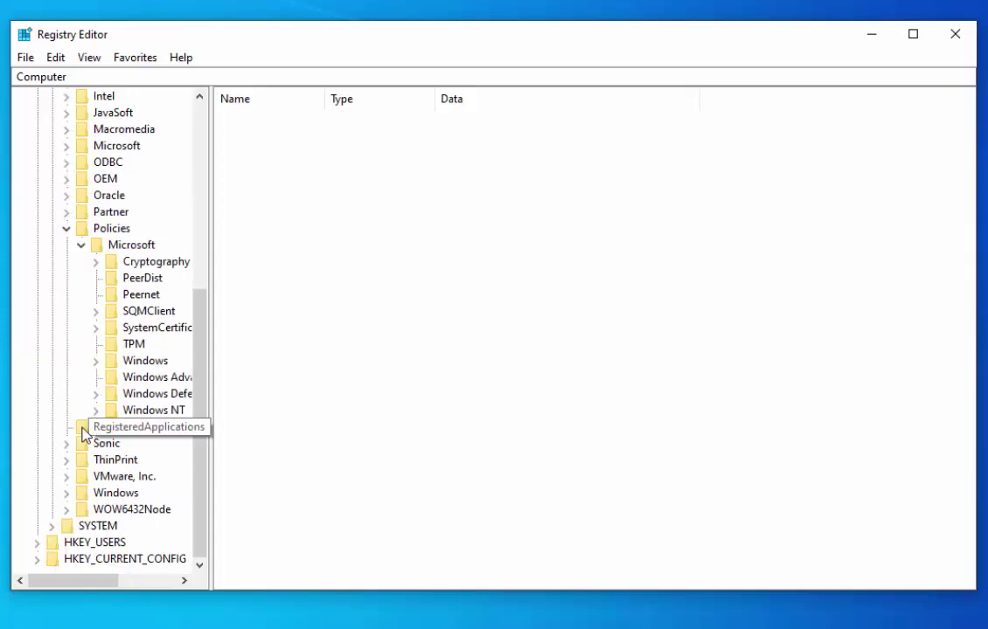
click(96, 361)
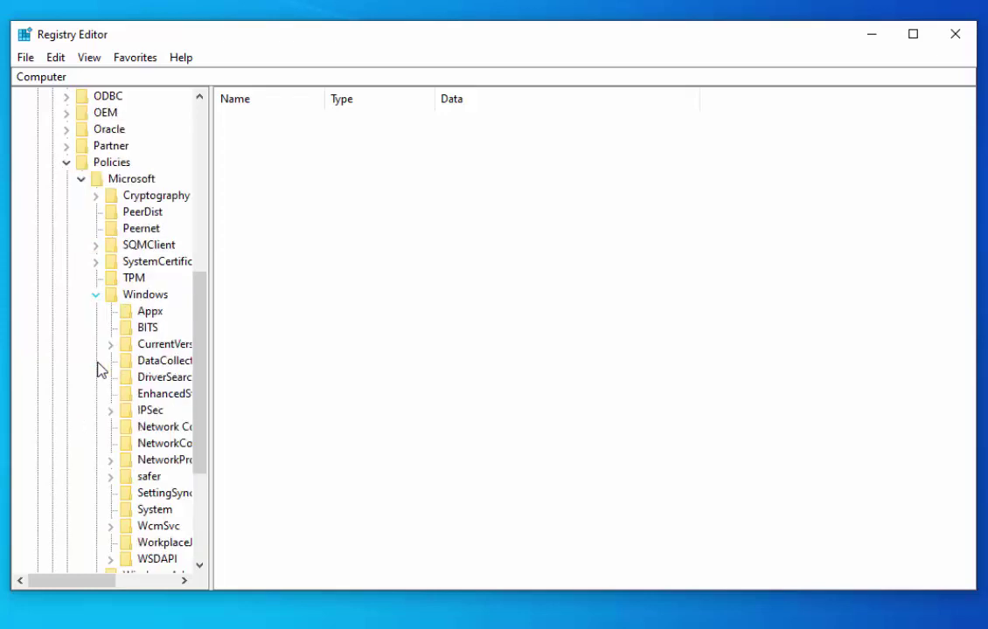
scroll(98, 364, down, 3)
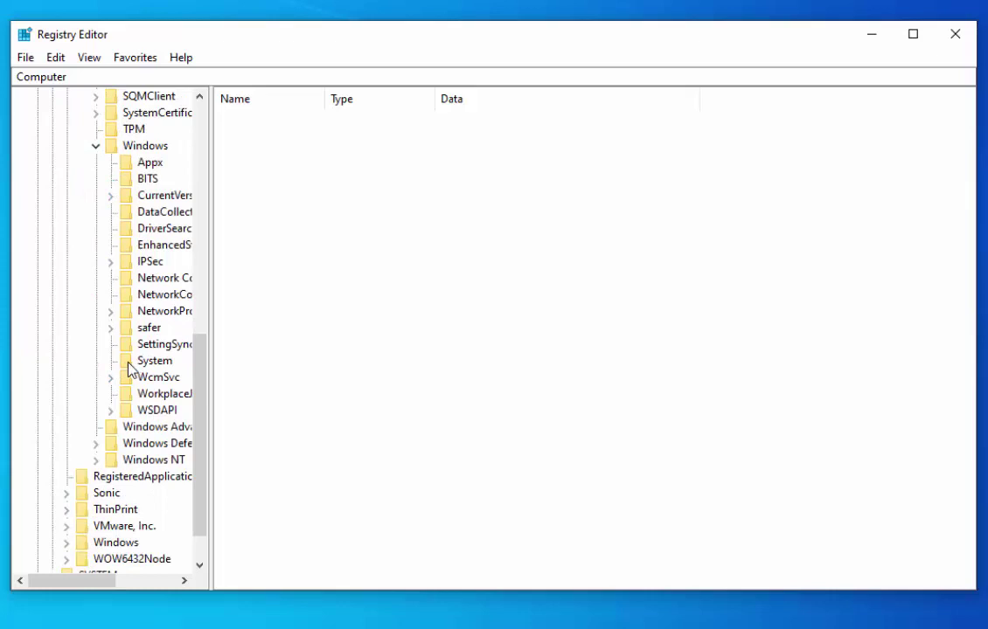
click(131, 364)
click(300, 313)
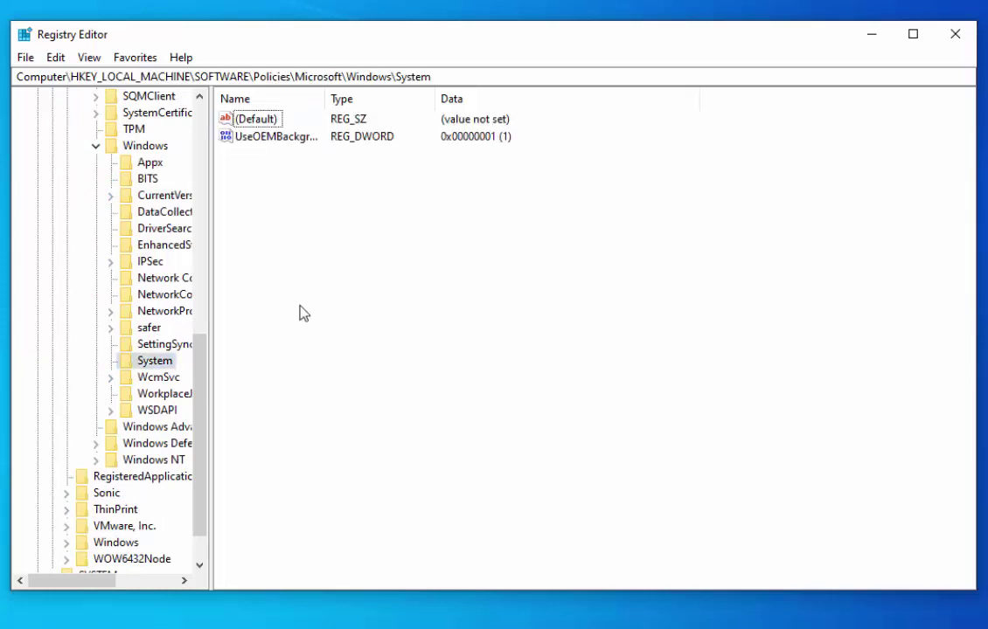
Create a DWORD (32-bit) value named DisableAcrylicBackgroundOnLogon in the System key
right_click(155, 366)
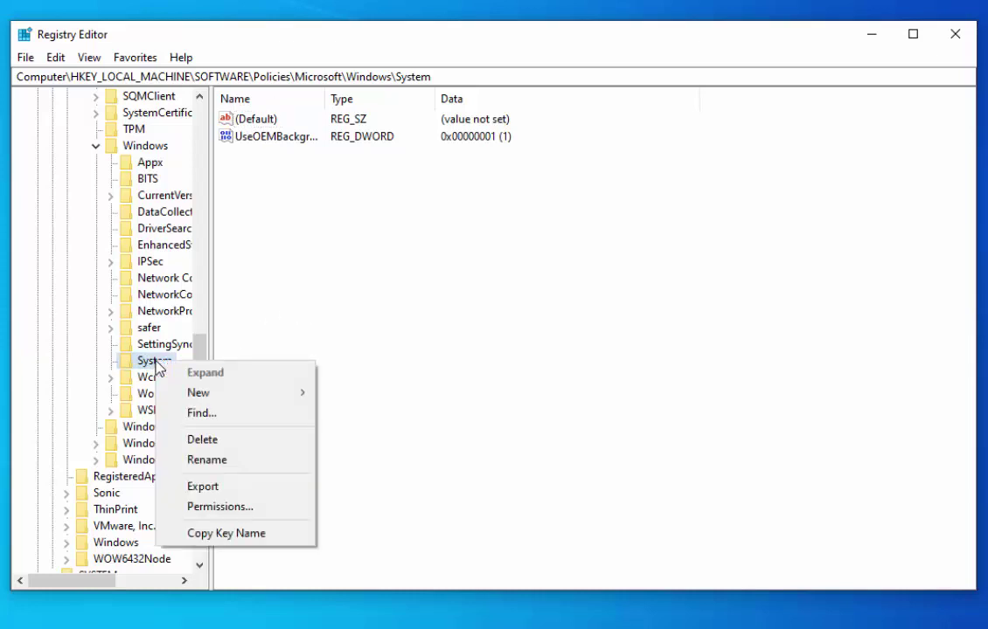
mouse_move(207, 400)
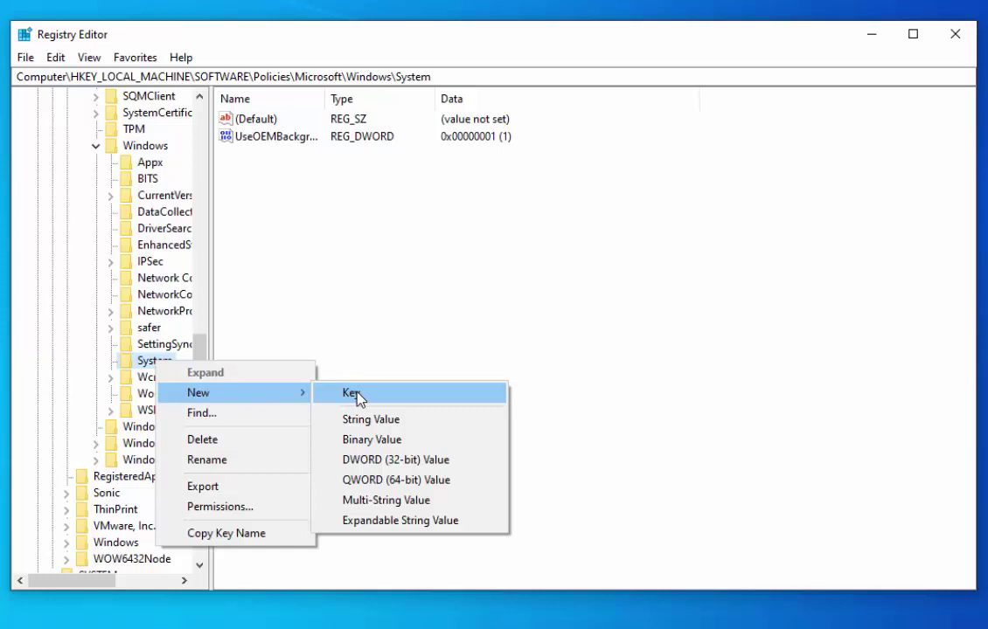
click(466, 463)
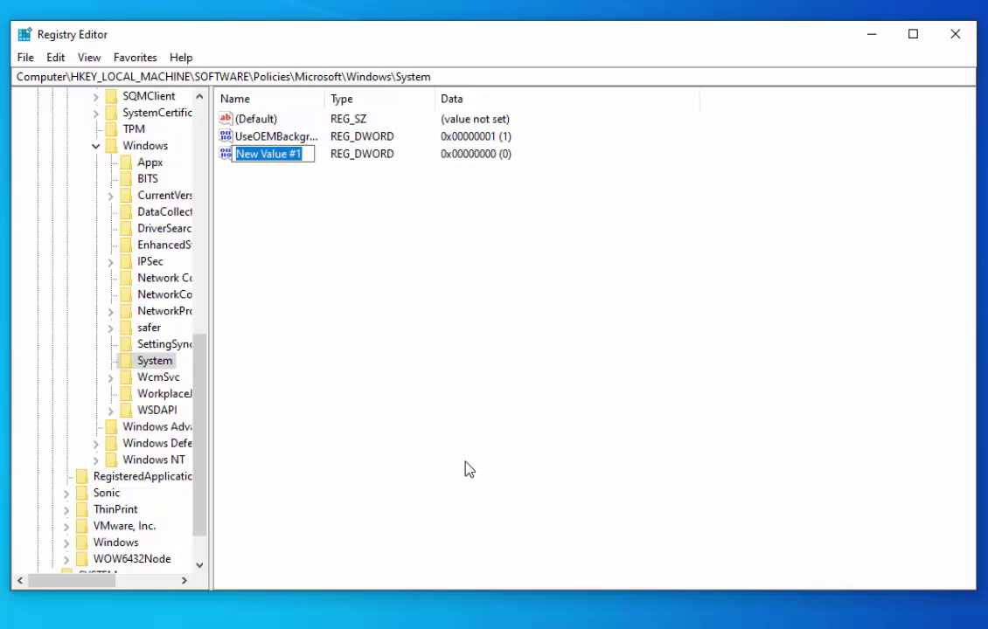
text(Di)
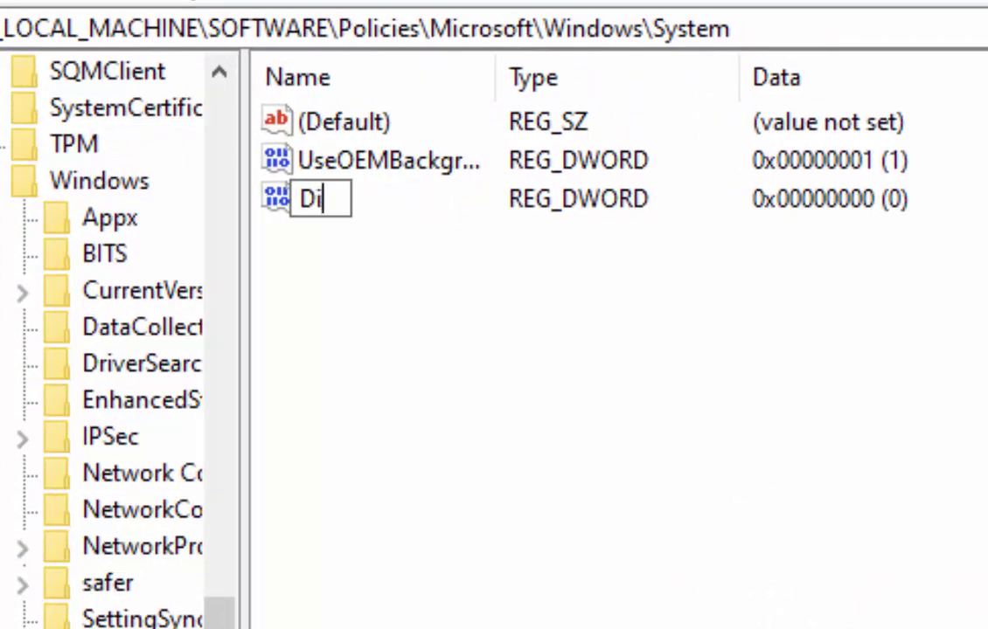
text(sableA)
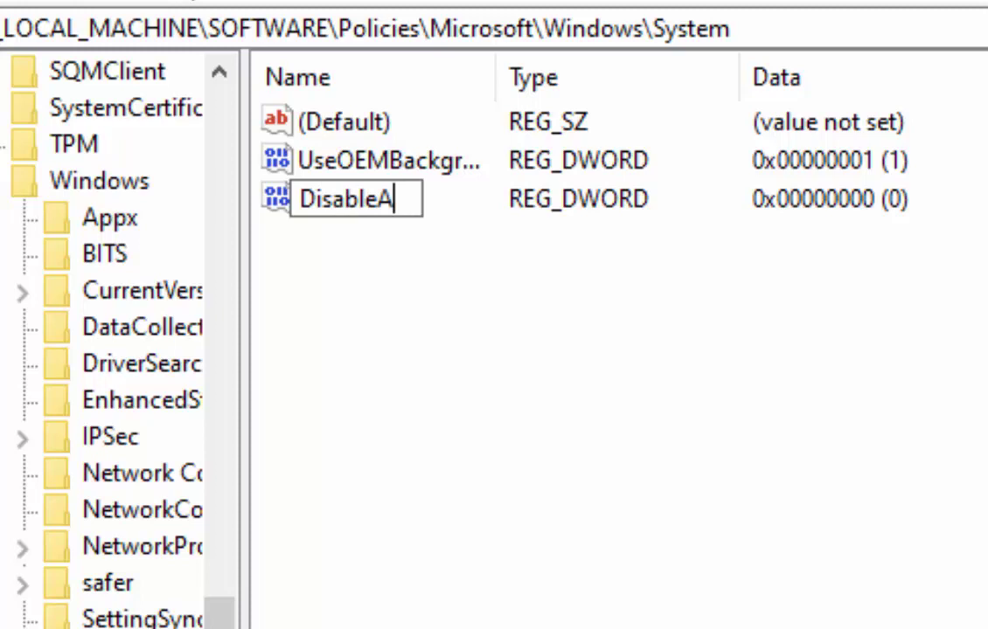
text(cry)
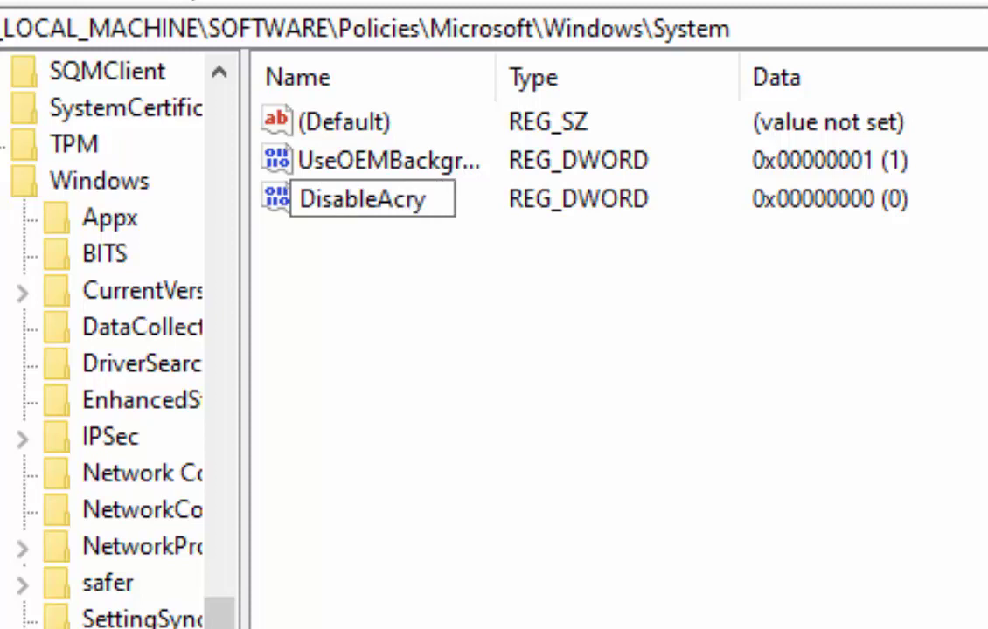
text(lic)
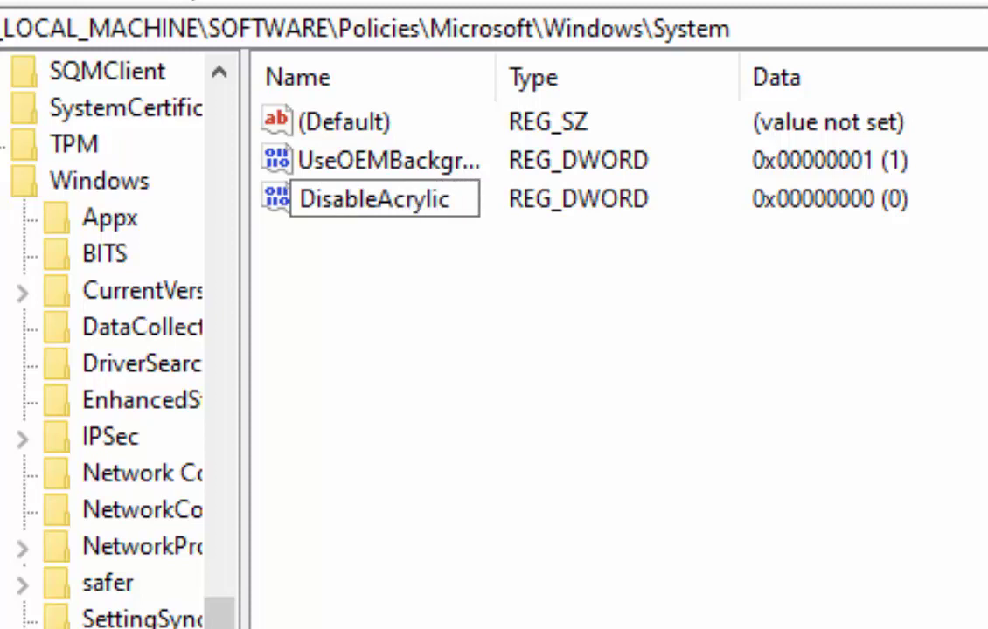
text(Bac)
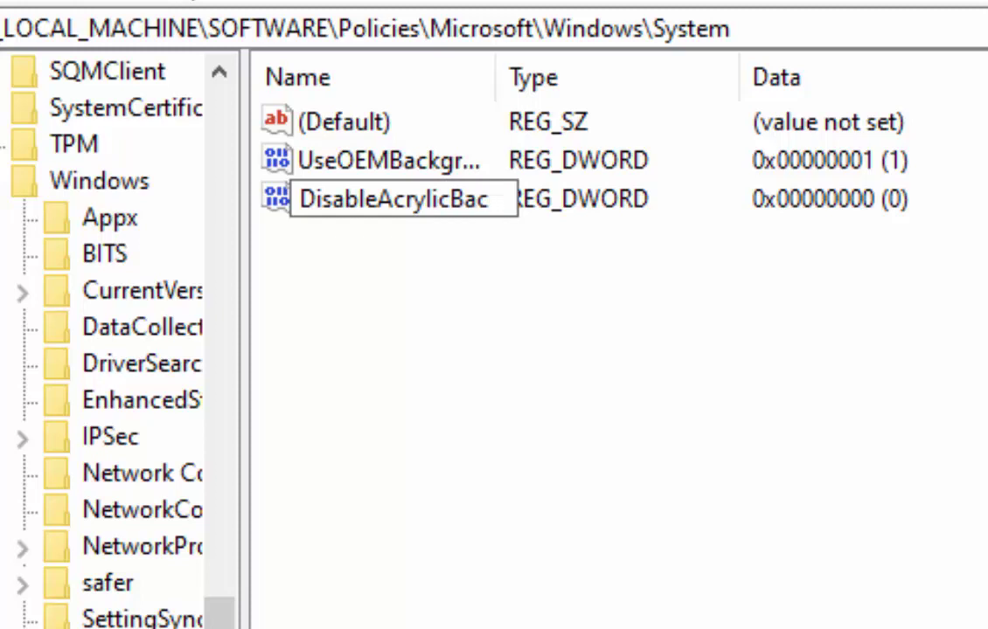
text(k)
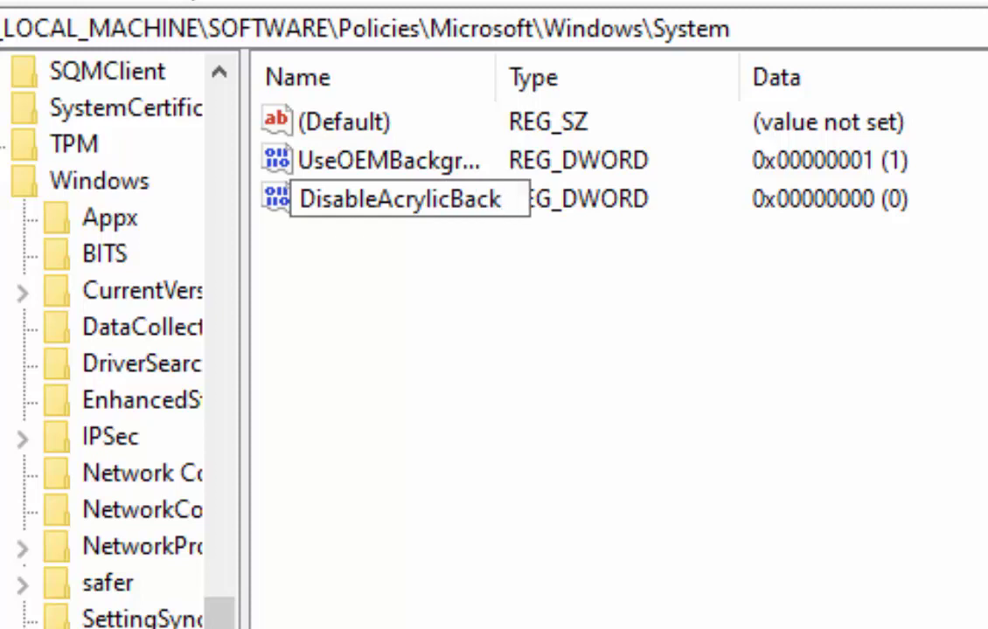
text(groun)
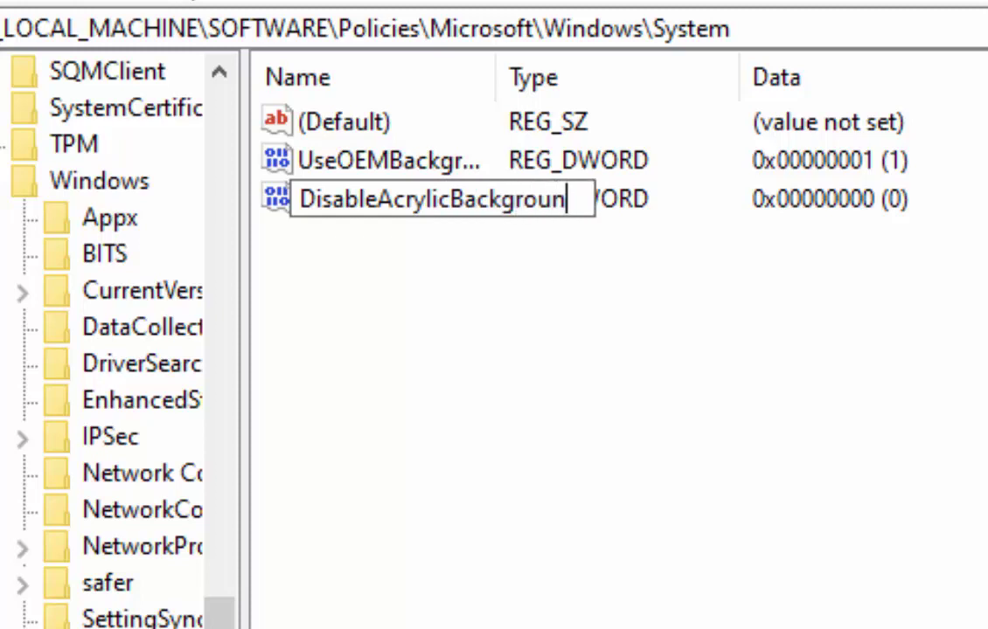
text(dO)
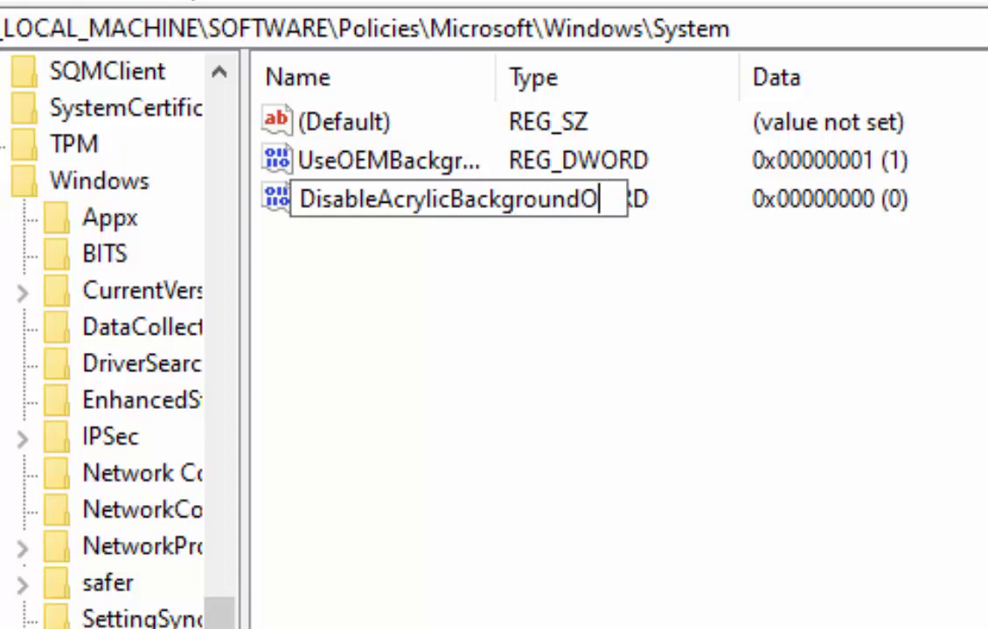
text(nLo)
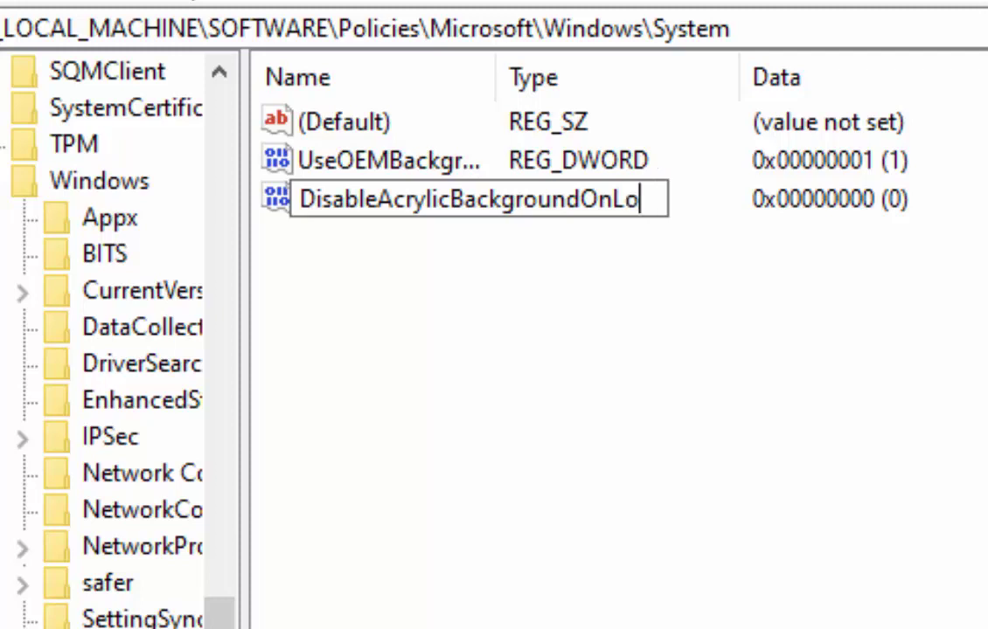
text(gon)
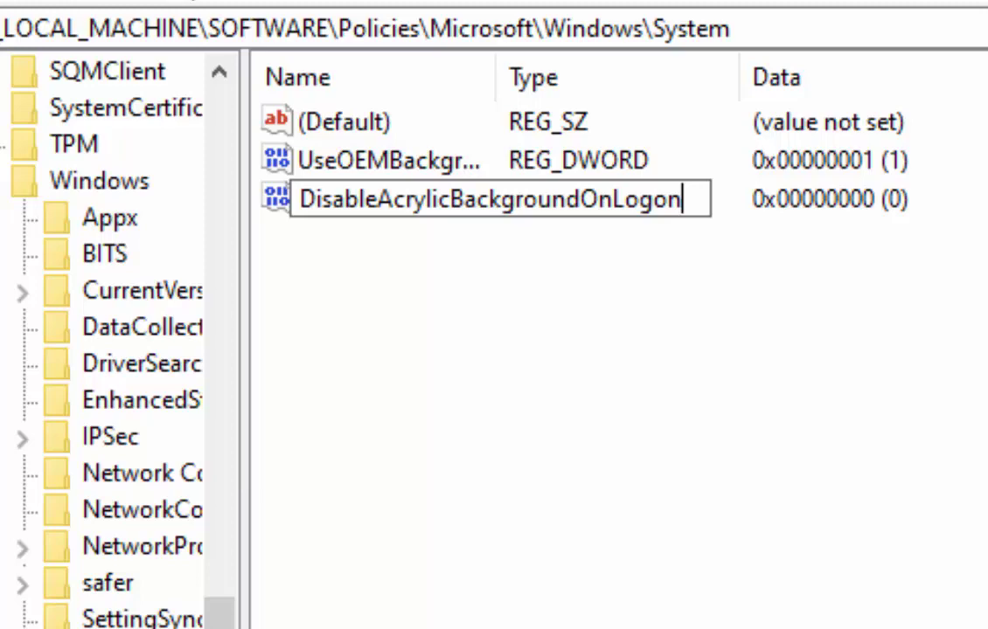
key(Return)
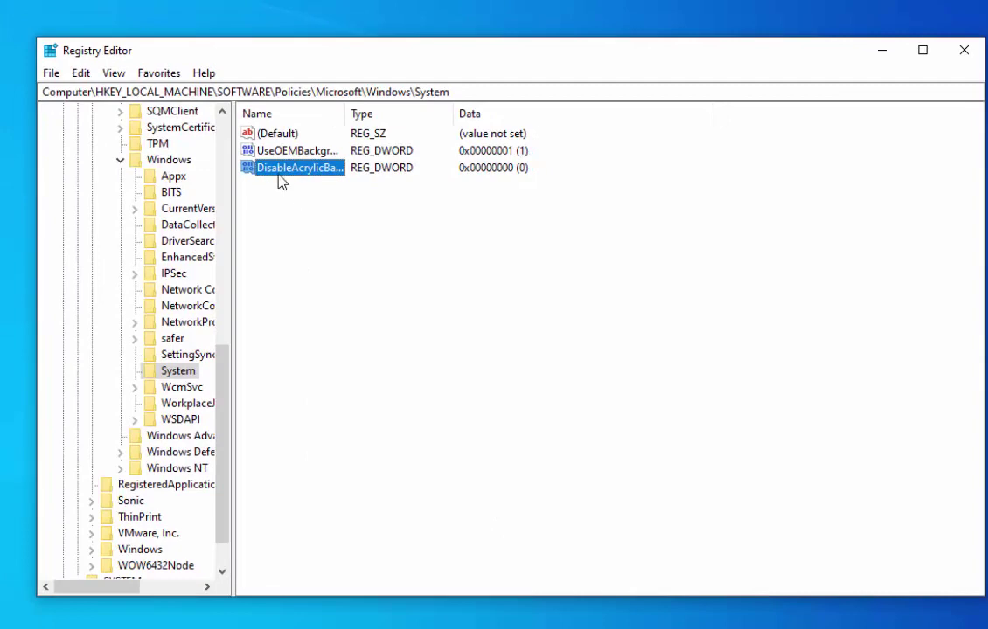
Set the value data of DisableAcrylicBackgroundOnLogon to 1 and close the Registry Editor
double_click(276, 171)
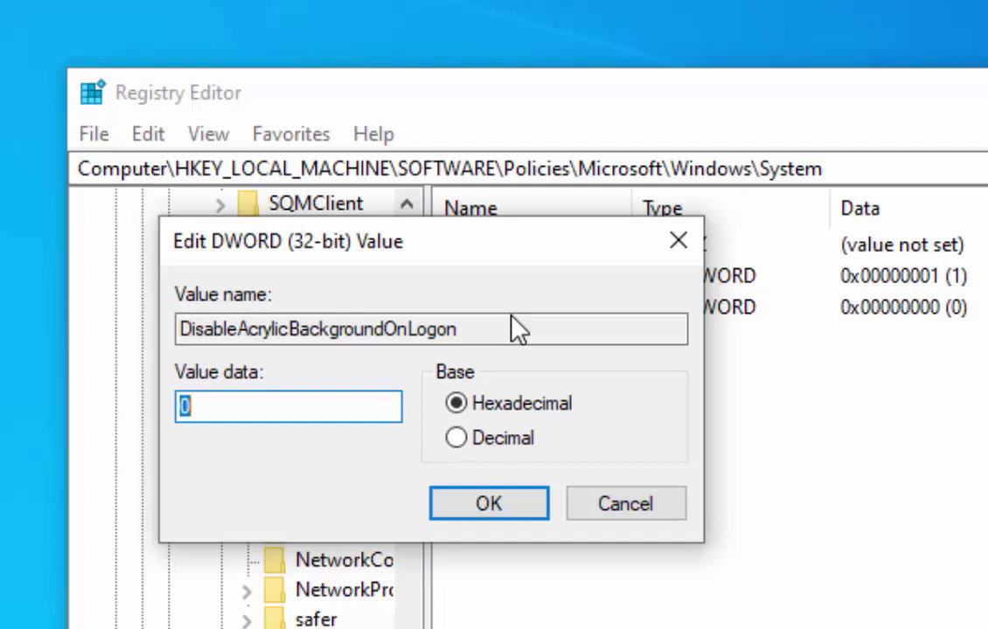
text(1)
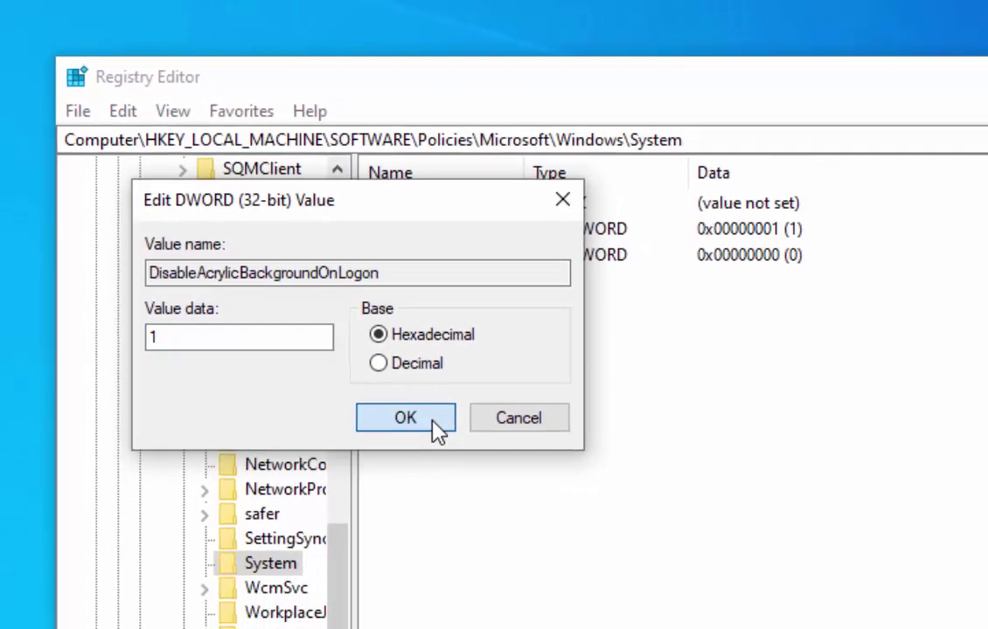
click(523, 514)
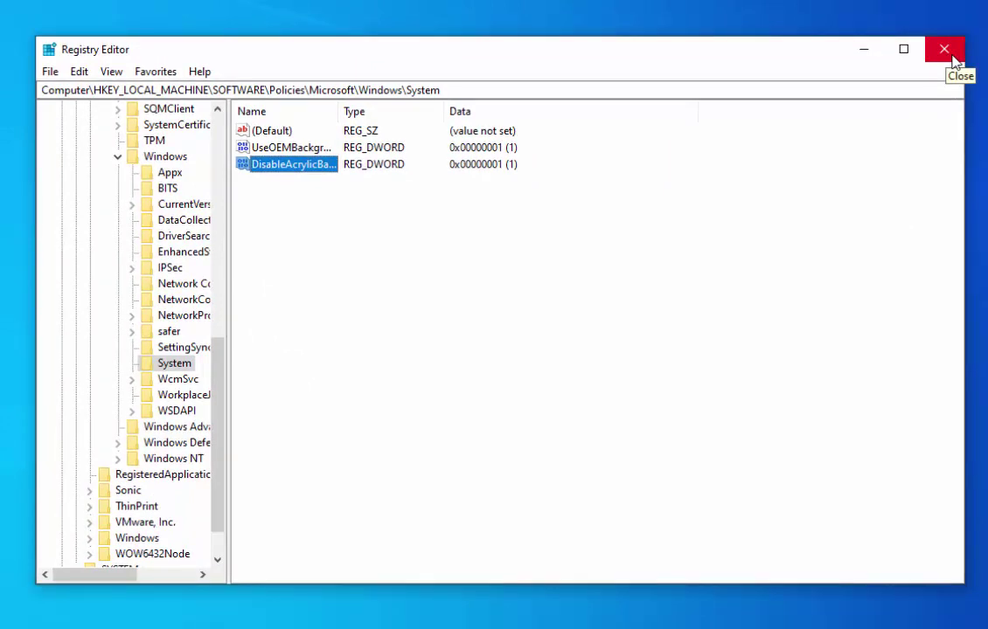
click(944, 49)
Sign out of the current Windows account, dismiss the lock screen to check the sign-in background, and sign back in
click(17, 620)
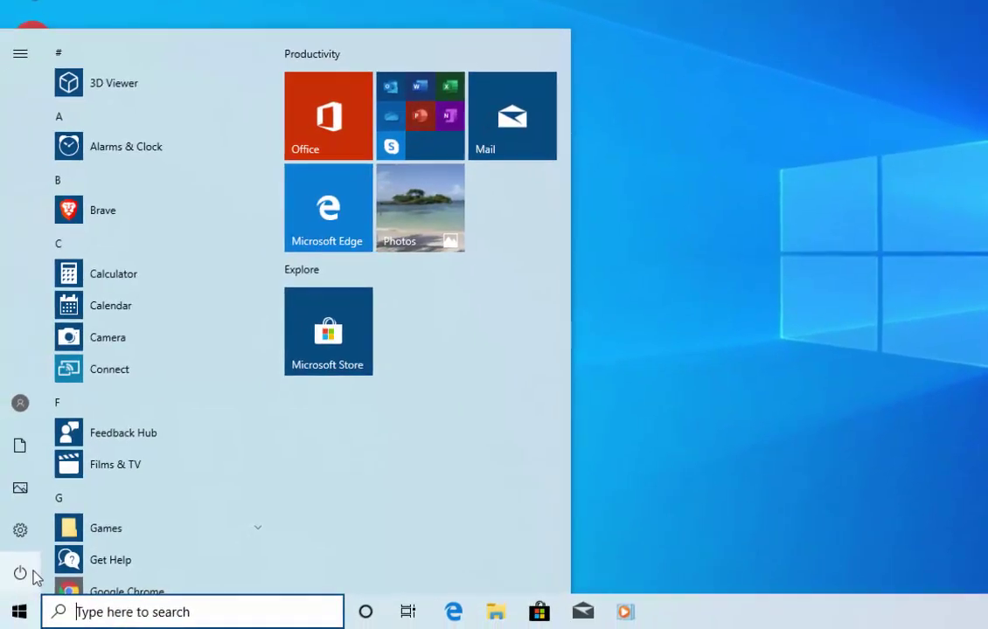
click(33, 575)
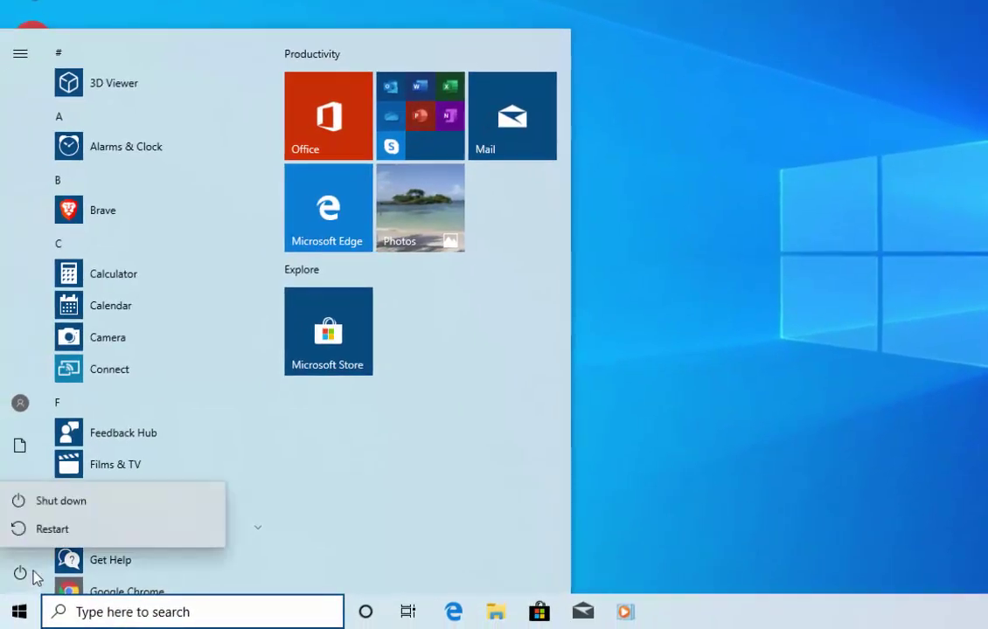
click(24, 412)
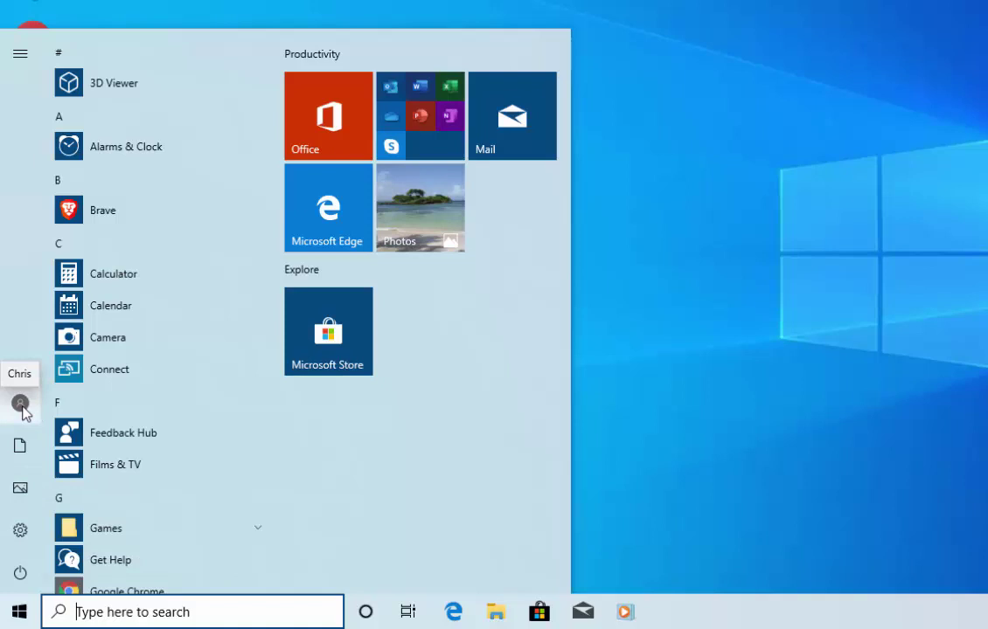
click(21, 405)
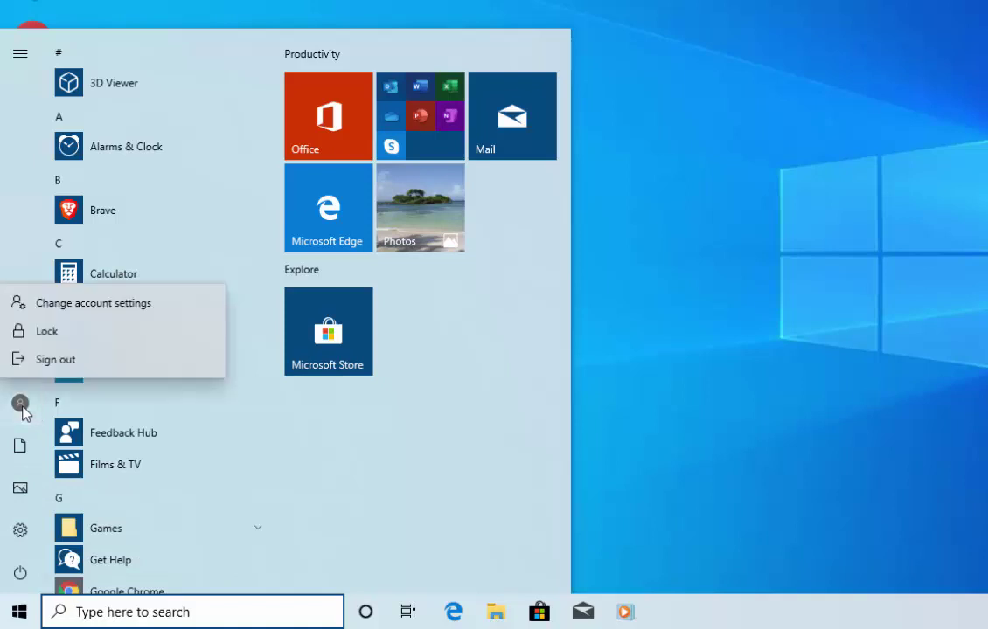
click(56, 359)
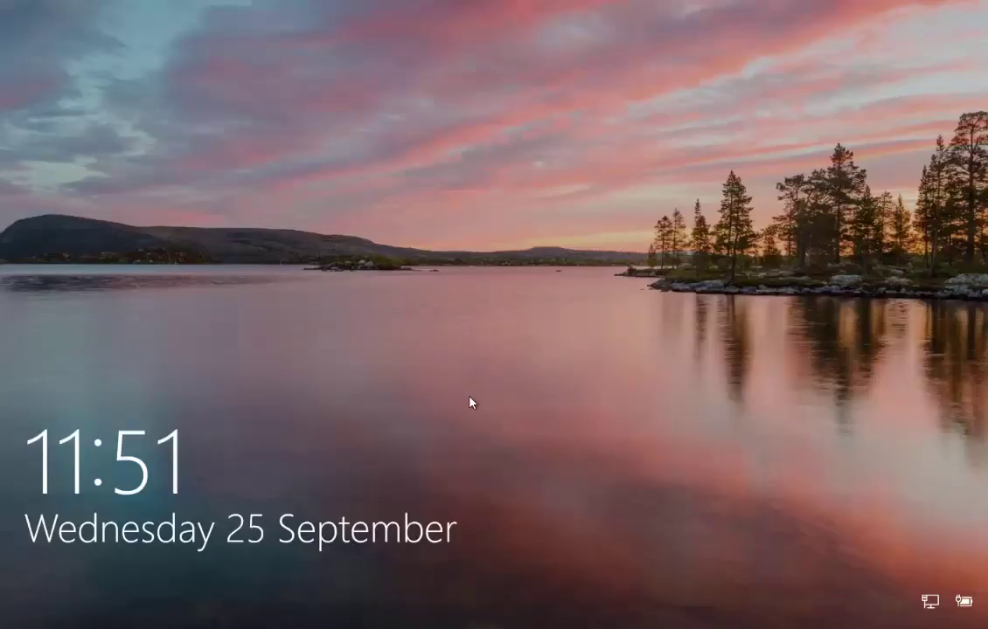
click(470, 402)
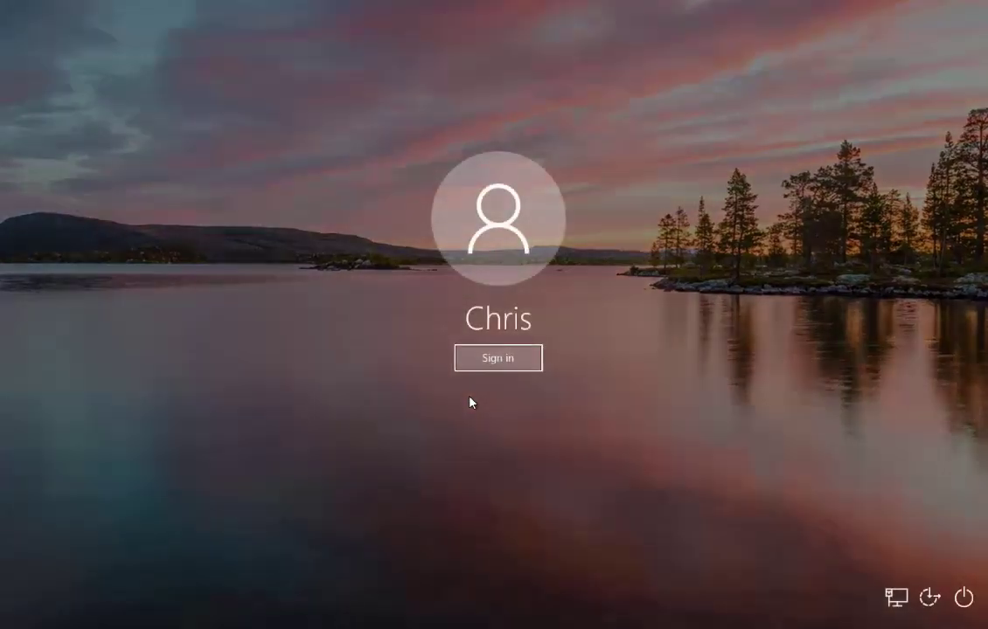
click(505, 362)
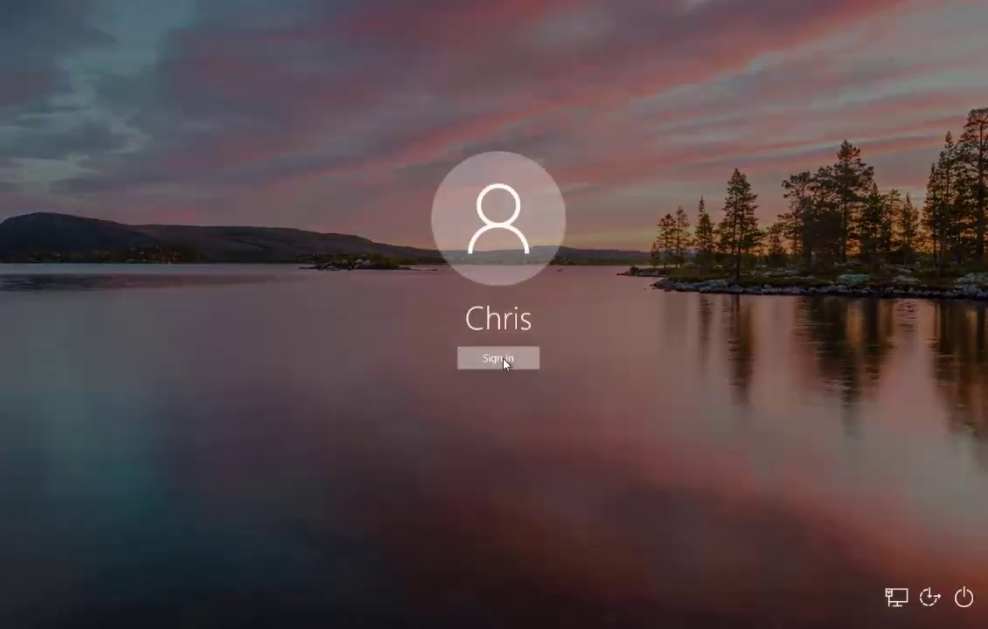